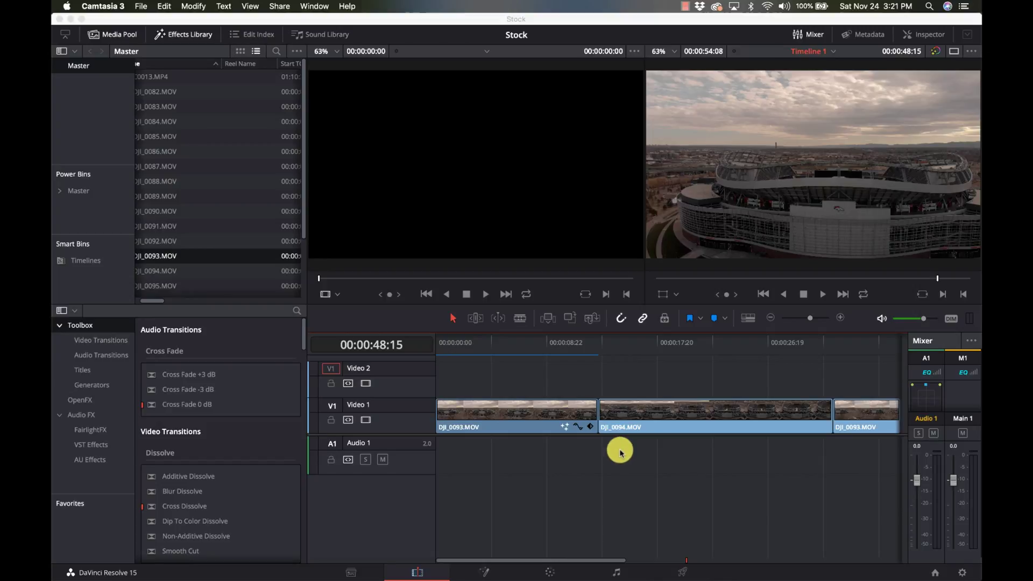
Scroll the Edit timeline and park the playhead at 00:00:48:02 near the end
{"action": "scroll", "coordinate": [620, 452], "scroll_direction": "right", "scroll_amount": 10}
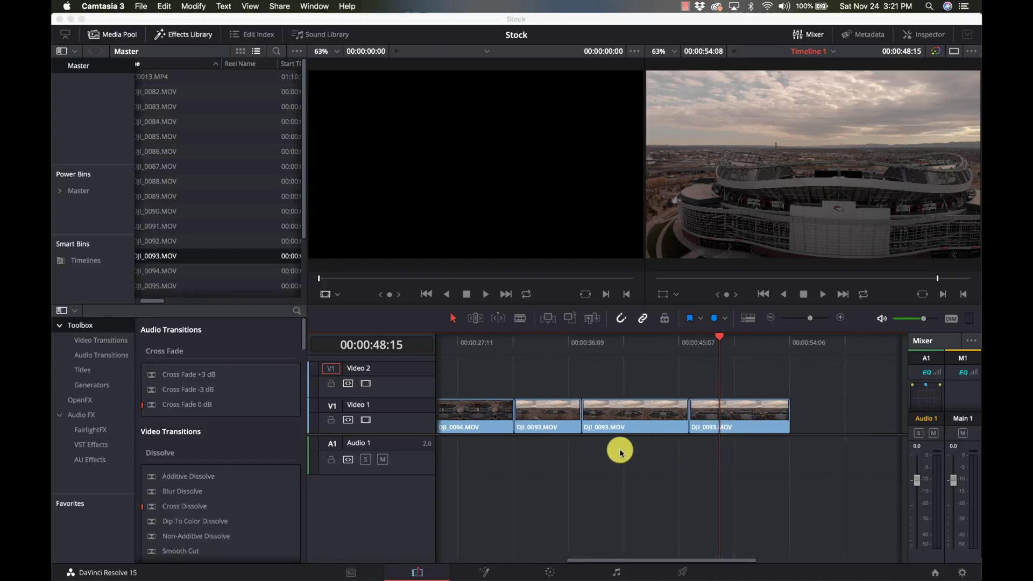
{"action": "scroll", "coordinate": [620, 452], "scroll_direction": "left", "scroll_amount": 3}
{"action": "left_click_drag", "start_coordinate": [685, 344], "coordinate": [698, 344]}
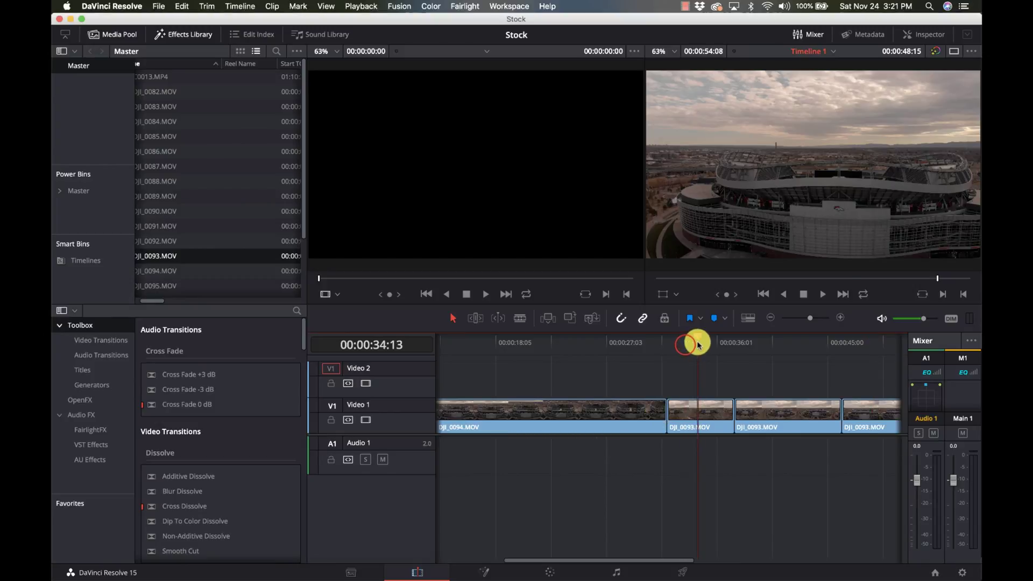
{"action": "left_click", "coordinate": [759, 346]}
{"action": "left_click", "coordinate": [866, 344]}
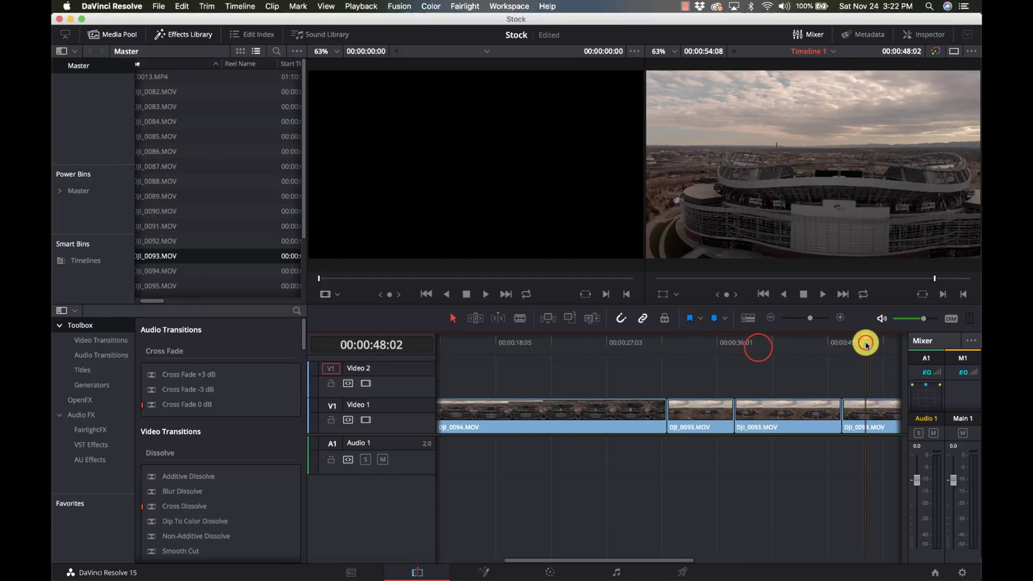
Switch to the Deliver page, hide the Clips strip, and enlarge the viewer and render settings
{"action": "left_click", "coordinate": [682, 572]}
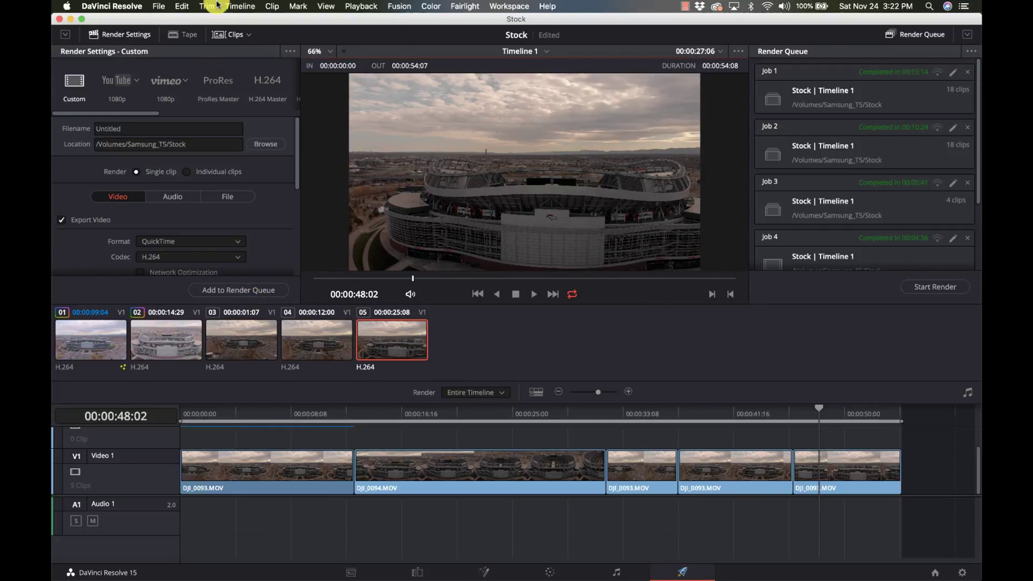
{"action": "left_click", "coordinate": [231, 35]}
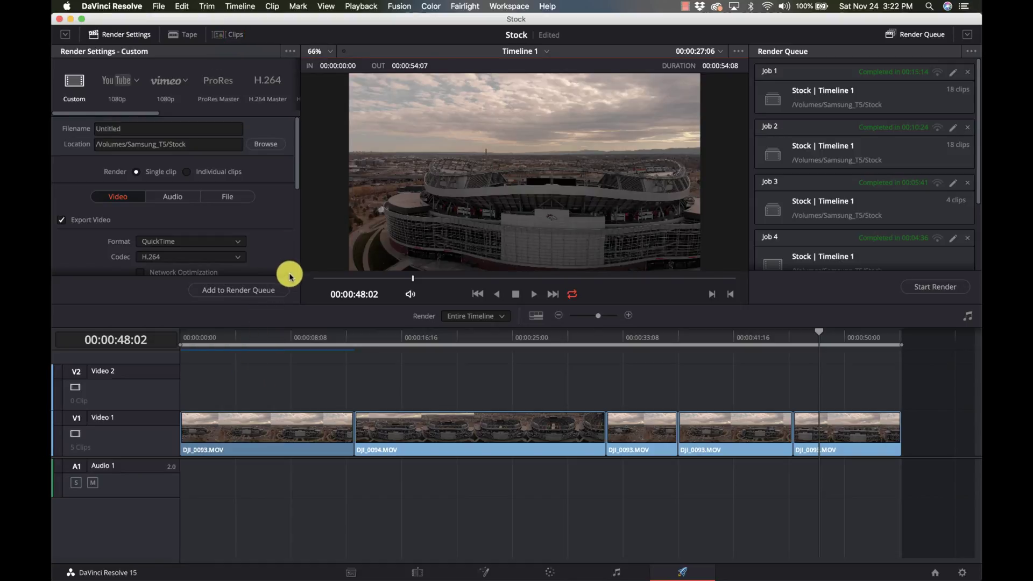
{"action": "left_click", "coordinate": [317, 326]}
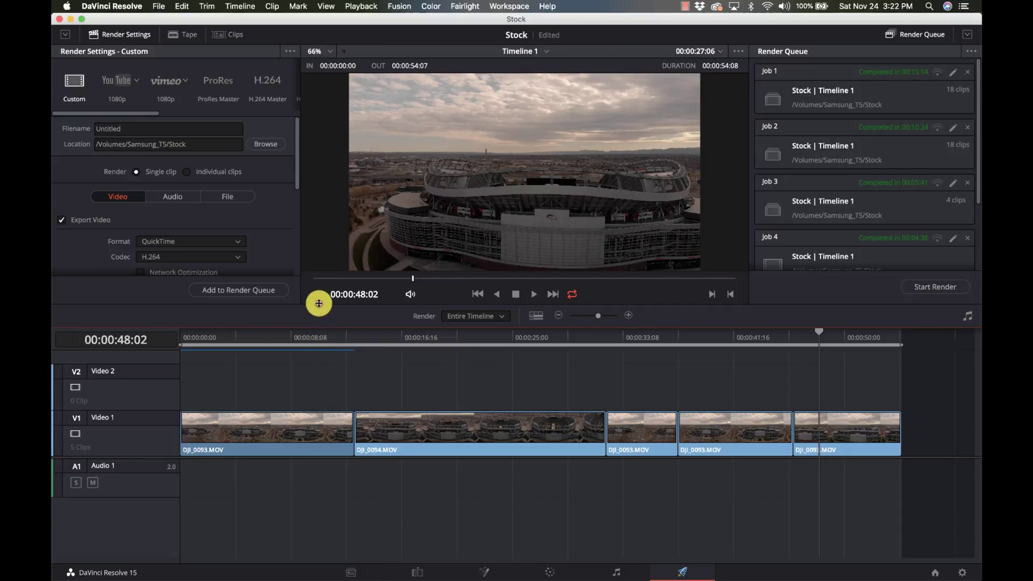
{"action": "left_click_drag", "start_coordinate": [319, 303], "coordinate": [309, 417]}
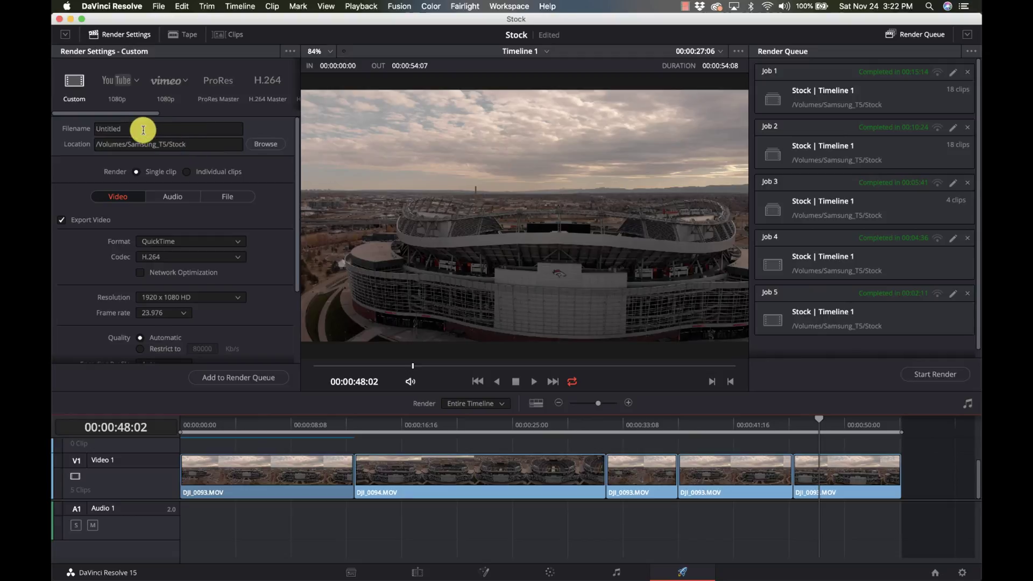
Name the render DenverStock11, output individual clips, and turn off Export Audio
{"action": "double_click", "coordinate": [143, 130]}
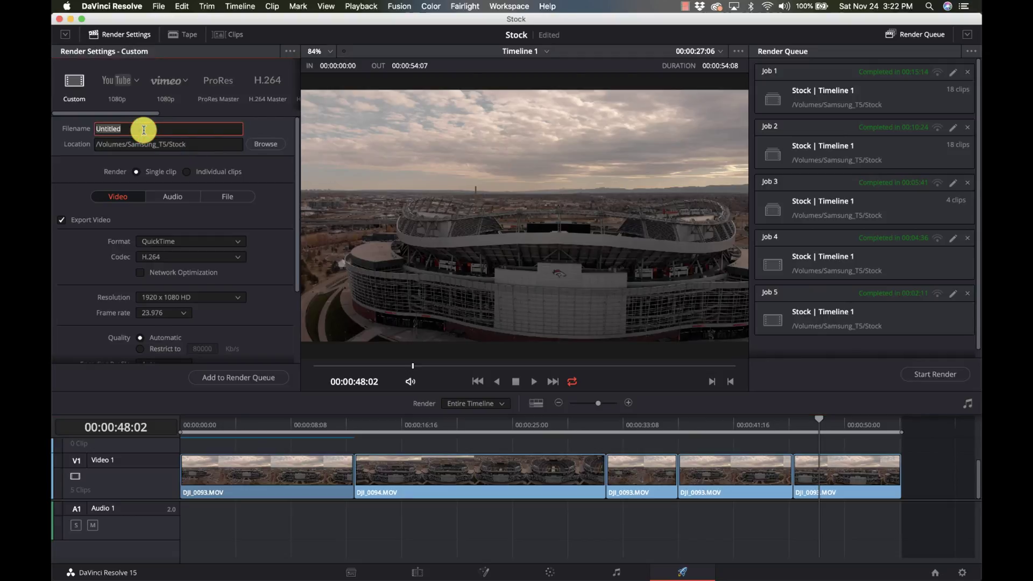
{"action": "type", "text": "DenverStock11"}
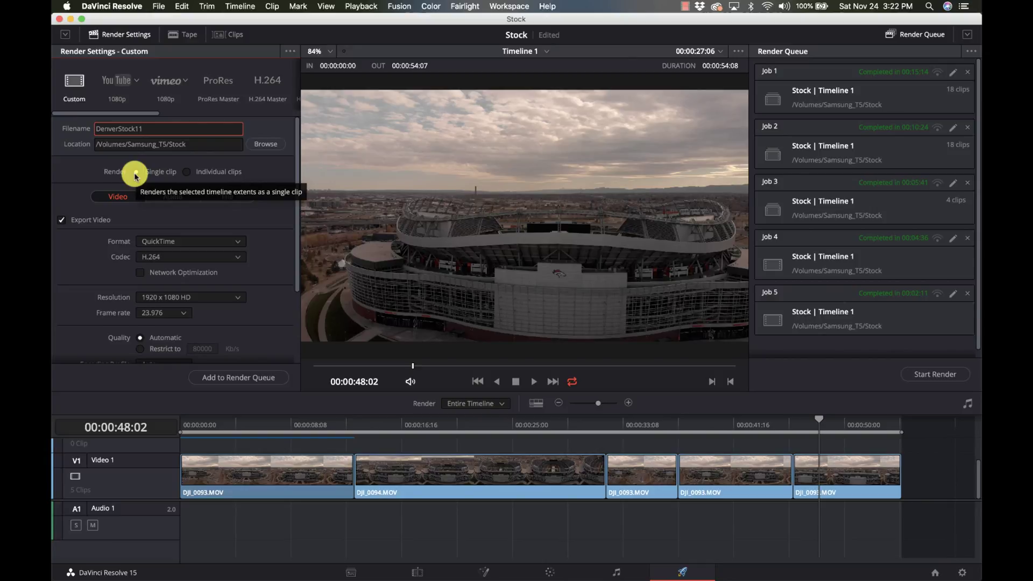
{"action": "left_click", "coordinate": [187, 173]}
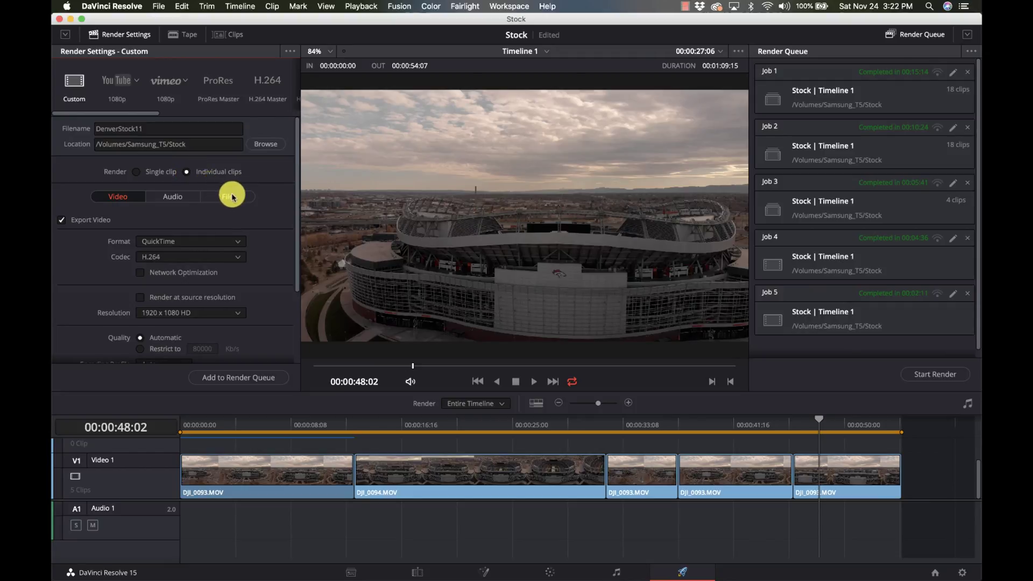
{"action": "left_click", "coordinate": [168, 198]}
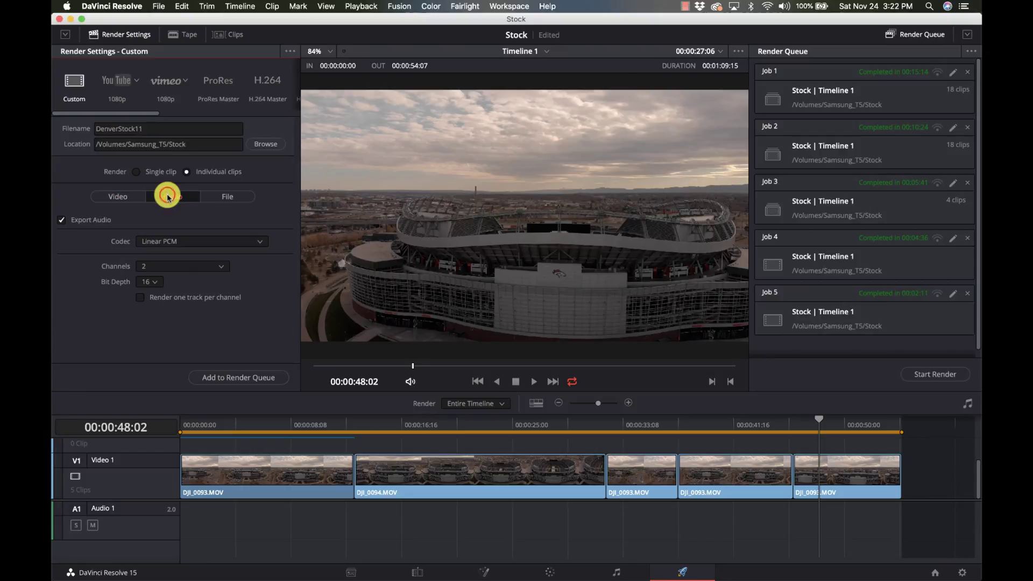
{"action": "left_click", "coordinate": [78, 222]}
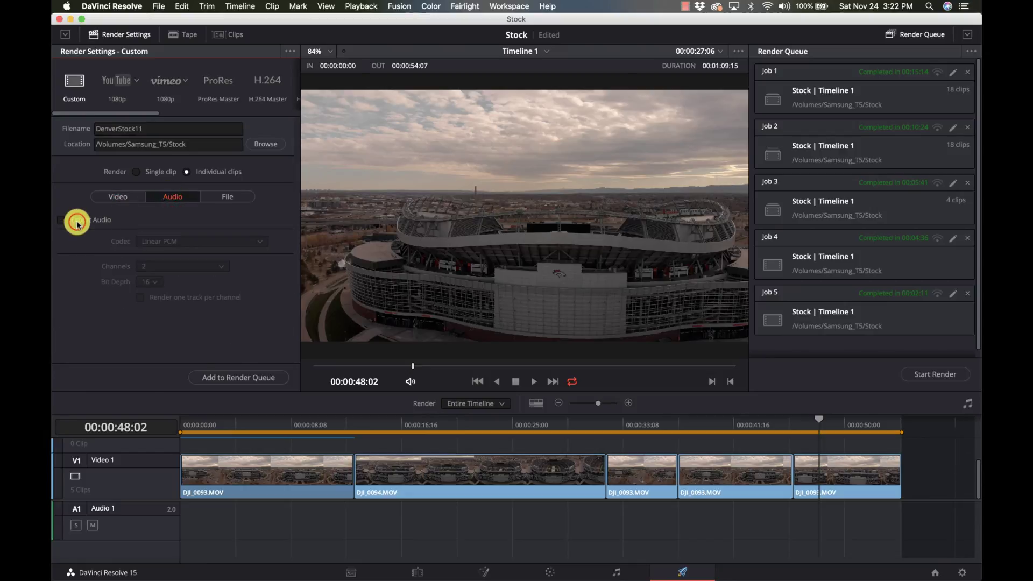
Give rendered clips unique filenames as a suffix, without the source frame count
{"action": "left_click", "coordinate": [225, 201]}
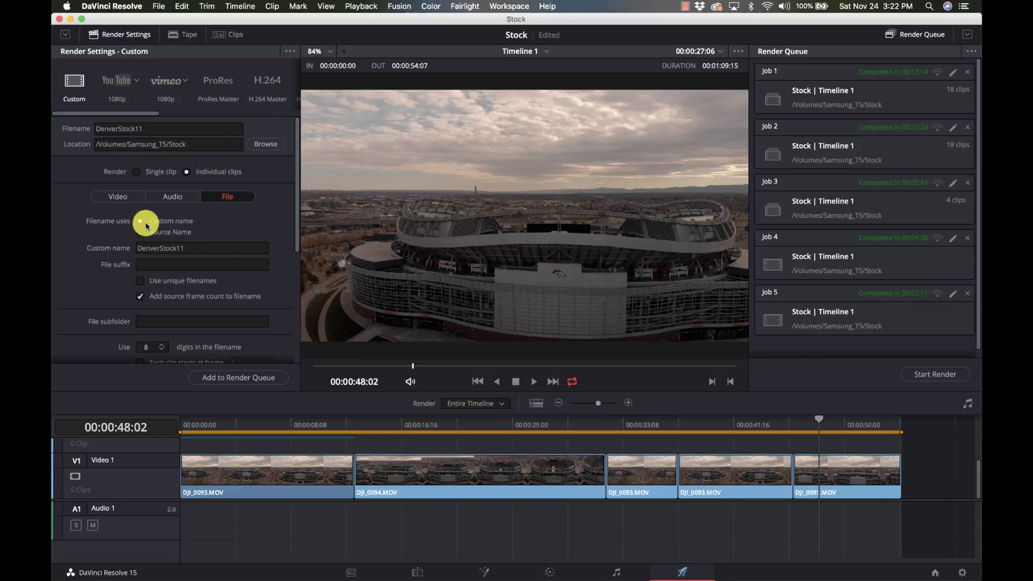
{"action": "scroll", "coordinate": [227, 223], "scroll_direction": "down", "scroll_amount": 3}
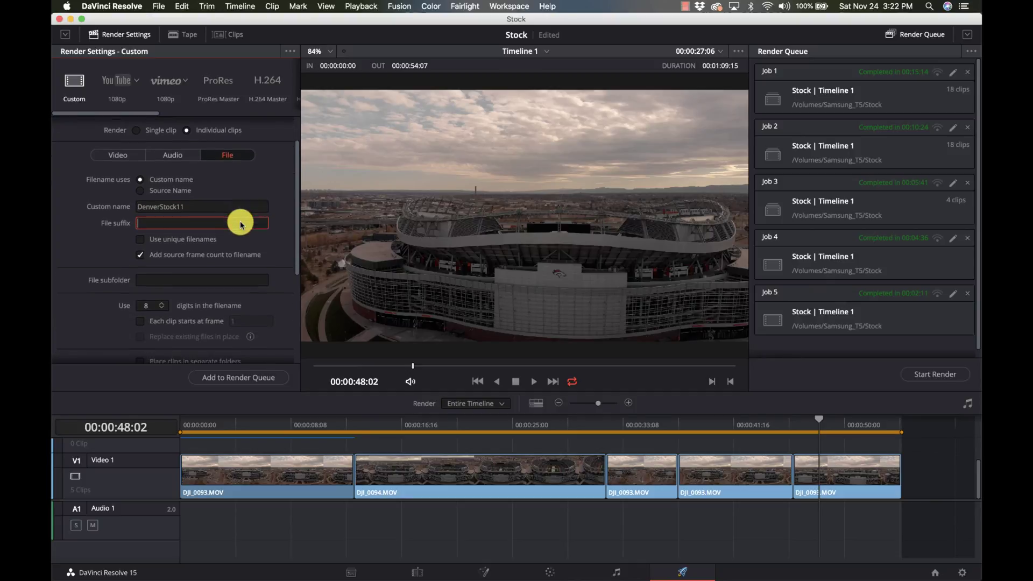
{"action": "left_click", "coordinate": [189, 220]}
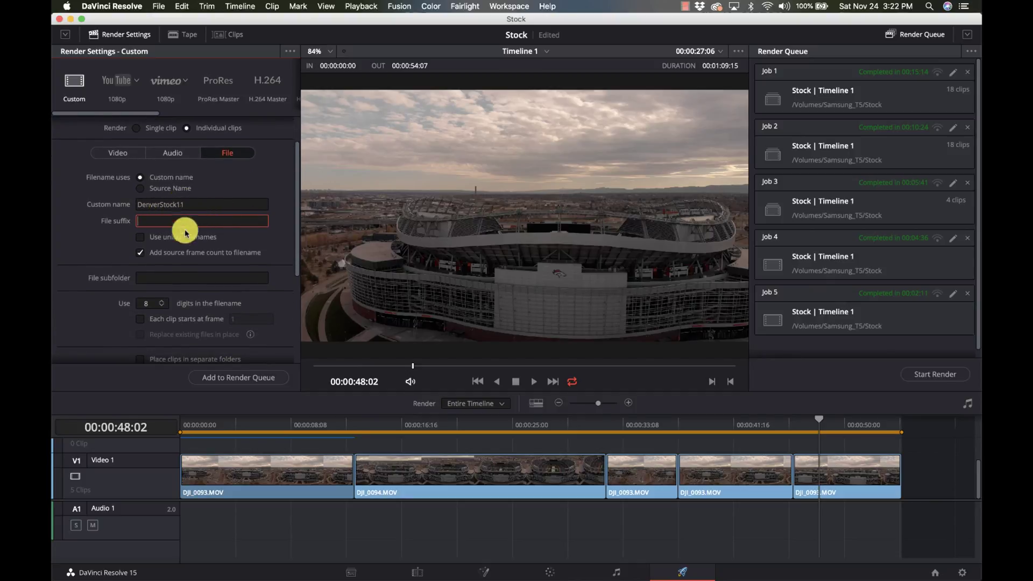
{"action": "left_click", "coordinate": [140, 237]}
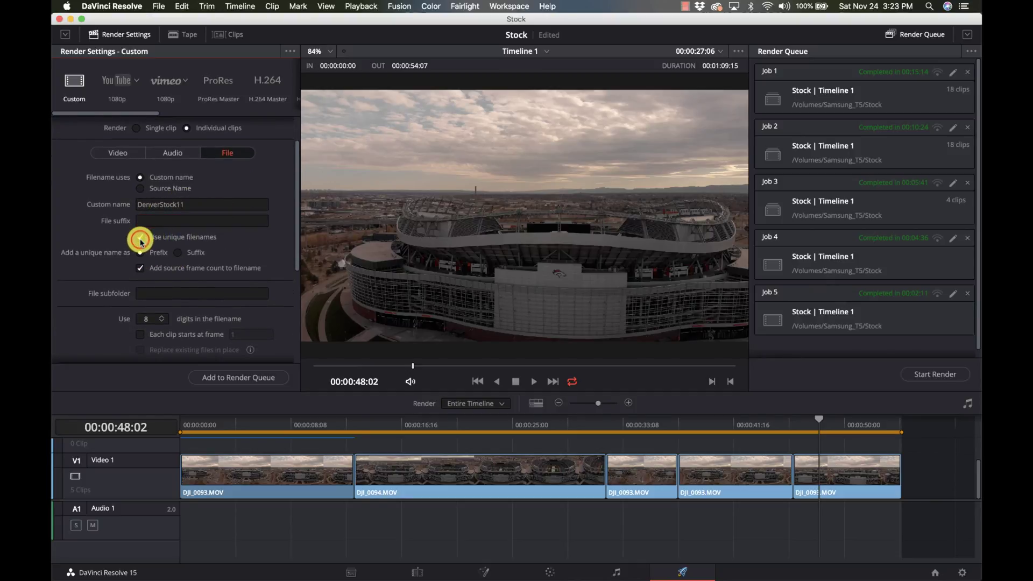
{"action": "left_click", "coordinate": [178, 252]}
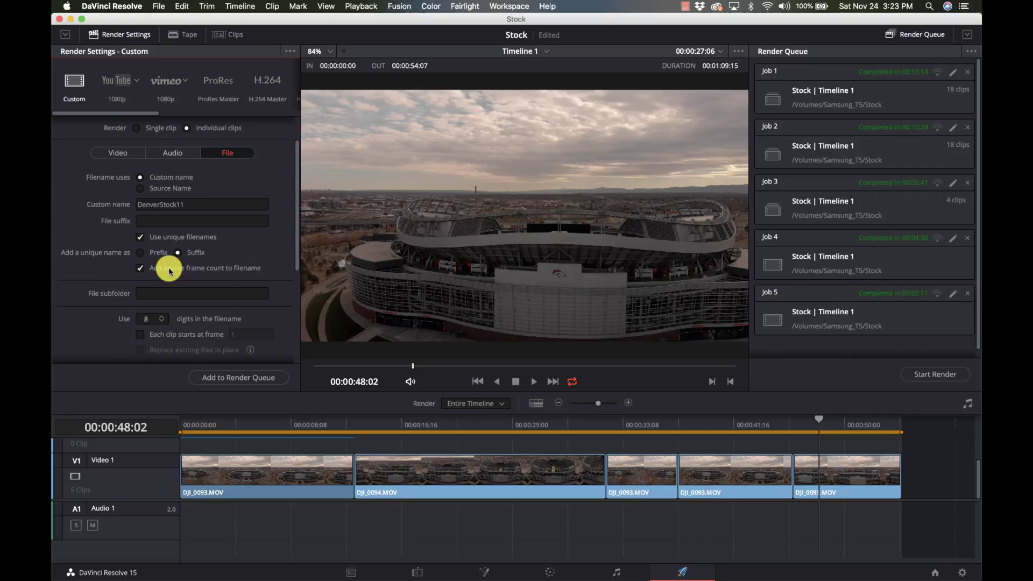
{"action": "left_click", "coordinate": [168, 268]}
{"action": "scroll", "coordinate": [168, 262], "scroll_direction": "up", "scroll_amount": 3}
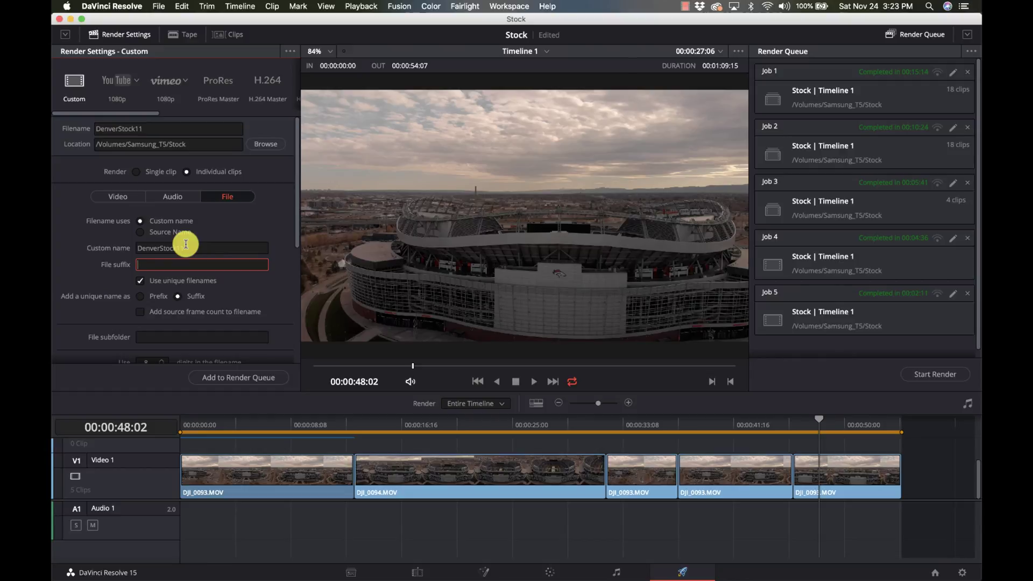
{"action": "left_click", "coordinate": [183, 296]}
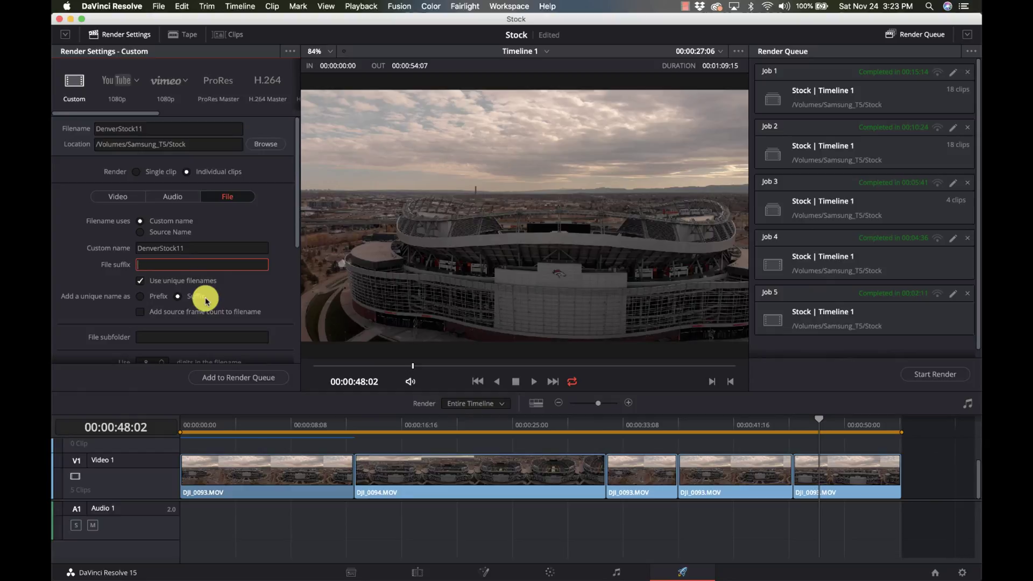
Add the render to the queue as Job 6 with 5 clips and start rendering
{"action": "left_click", "coordinate": [267, 379]}
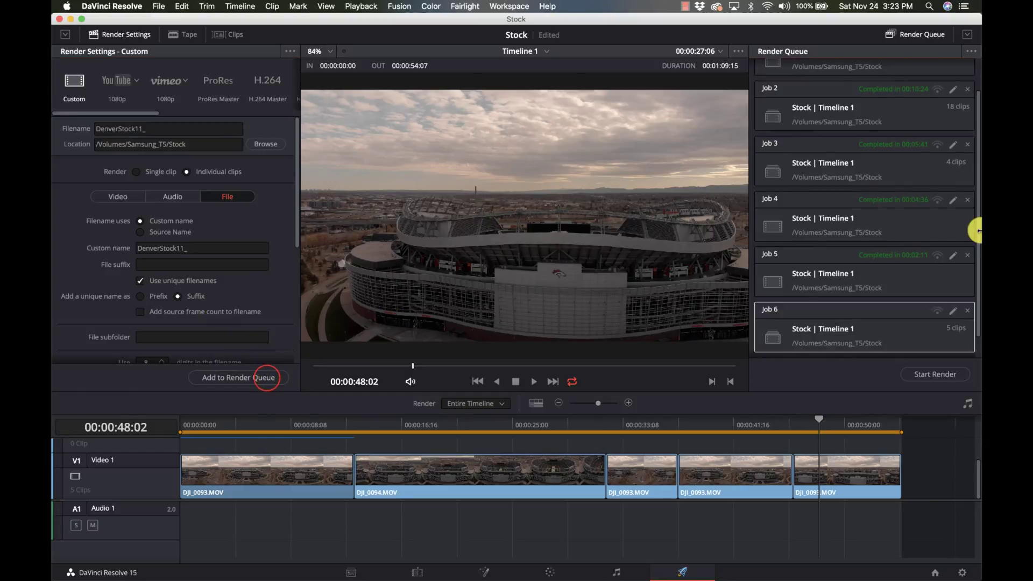
{"action": "left_click", "coordinate": [924, 377]}
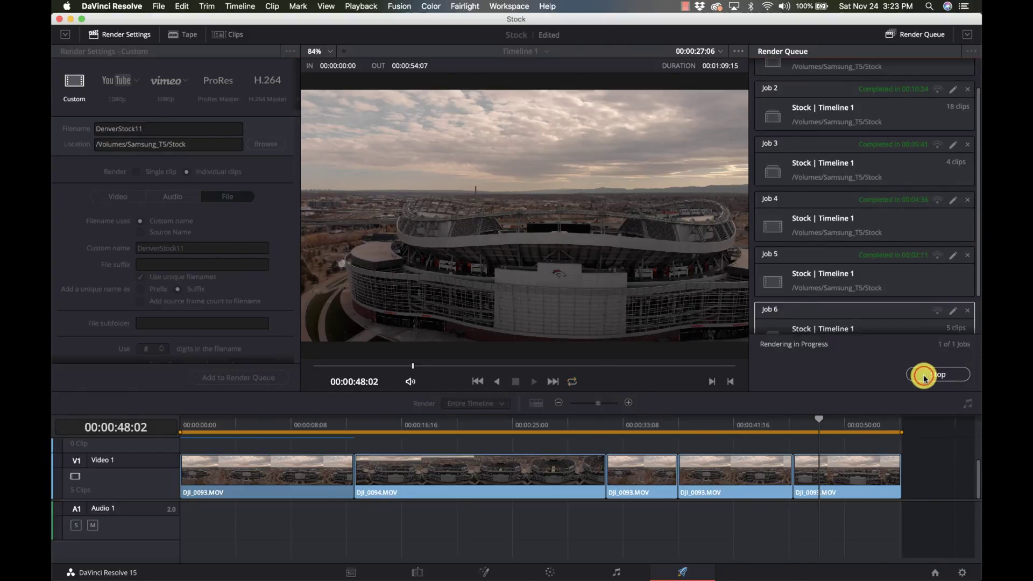
{"action": "left_click", "coordinate": [948, 98]}
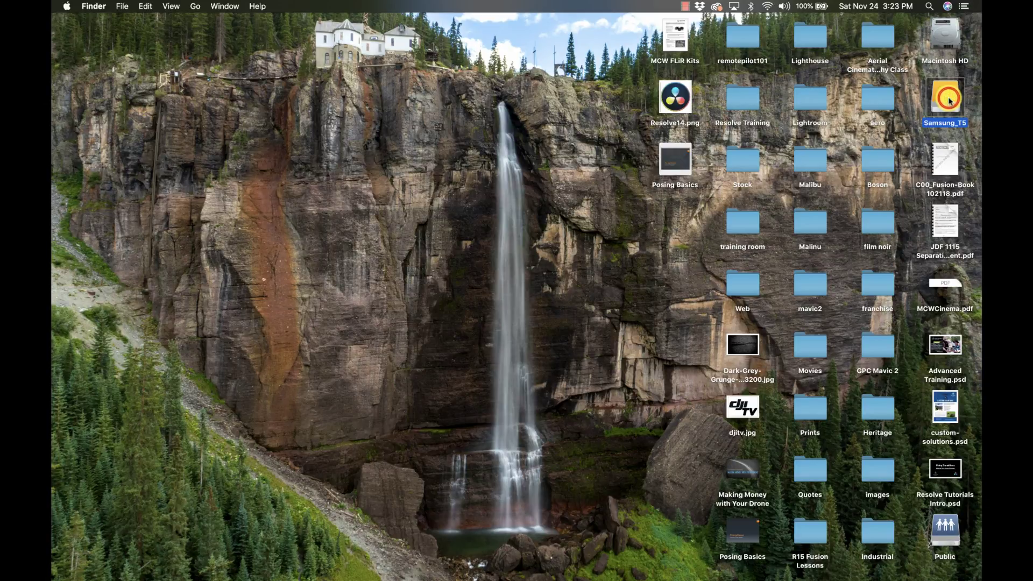
Open the Stock folder on the Samsung_T5 drive and enlarge the Finder window
{"action": "double_click", "coordinate": [948, 98]}
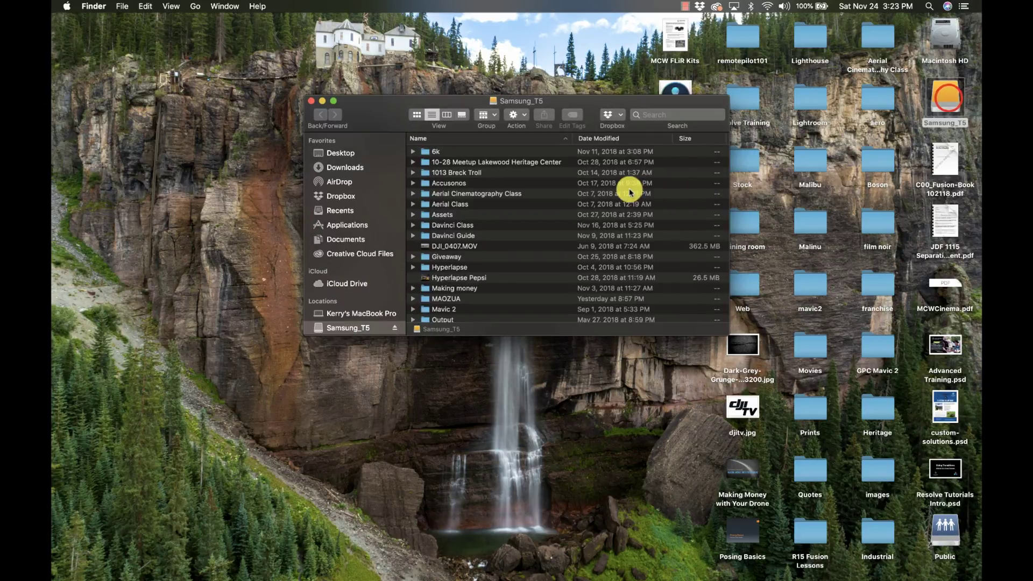
{"action": "scroll", "coordinate": [516, 233], "scroll_direction": "down", "scroll_amount": 5}
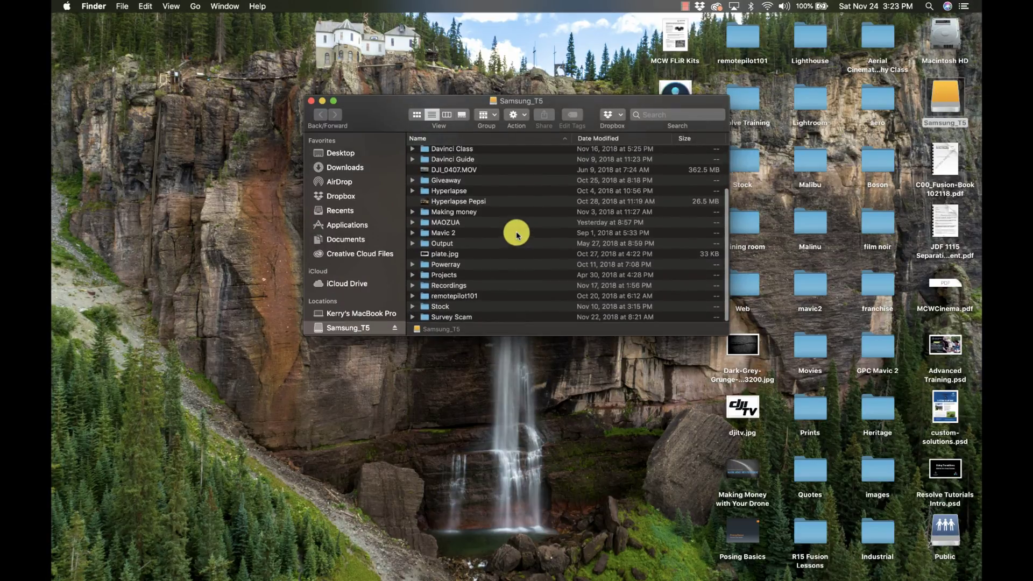
{"action": "left_click", "coordinate": [440, 306]}
{"action": "double_click", "coordinate": [440, 306]}
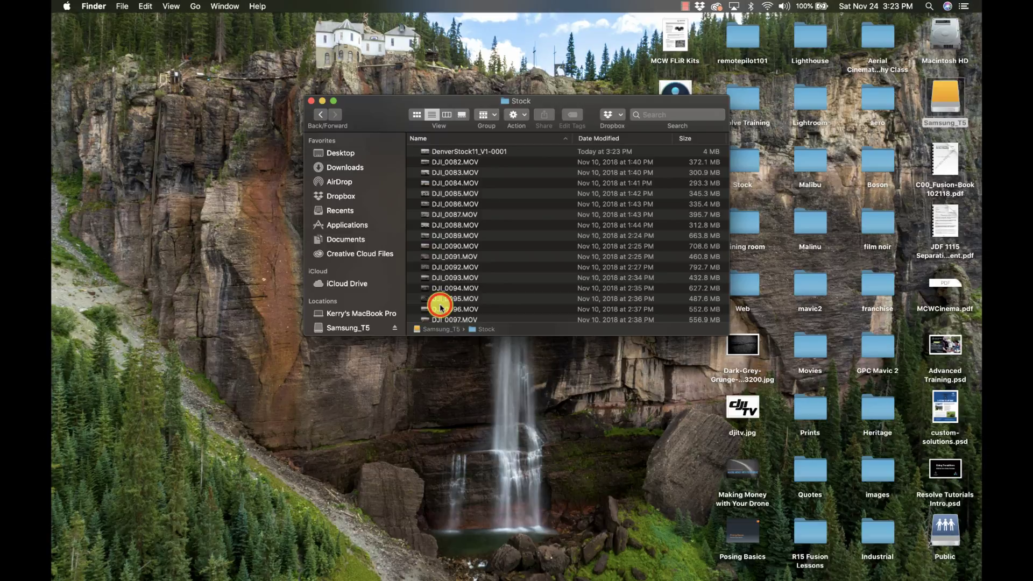
{"action": "left_click_drag", "start_coordinate": [515, 337], "coordinate": [500, 569]}
Select all 18 Stock-Denver clips from first to last
{"action": "left_click", "coordinate": [494, 350]}
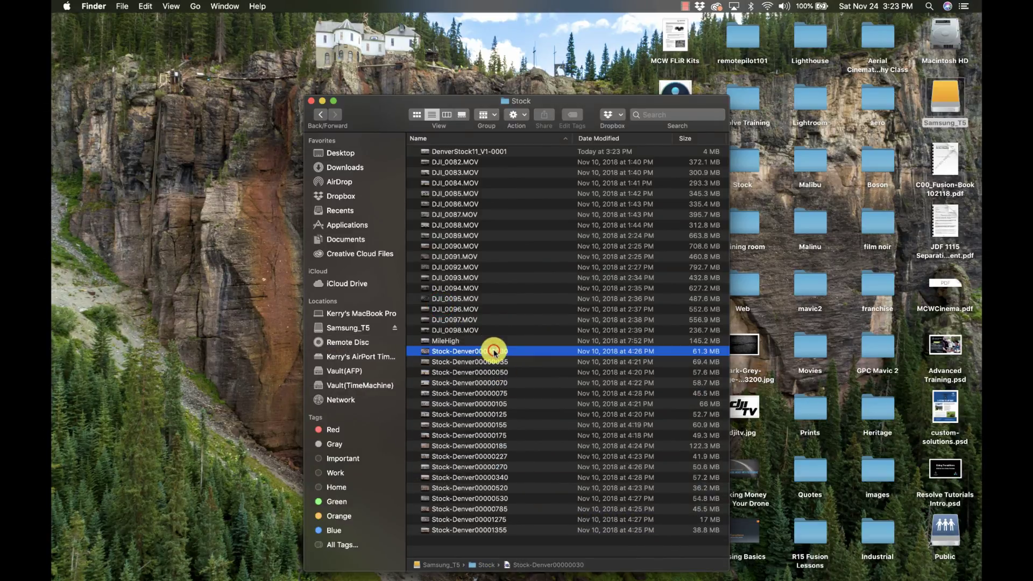
{"action": "left_click", "coordinate": [480, 530], "text": "shift"}
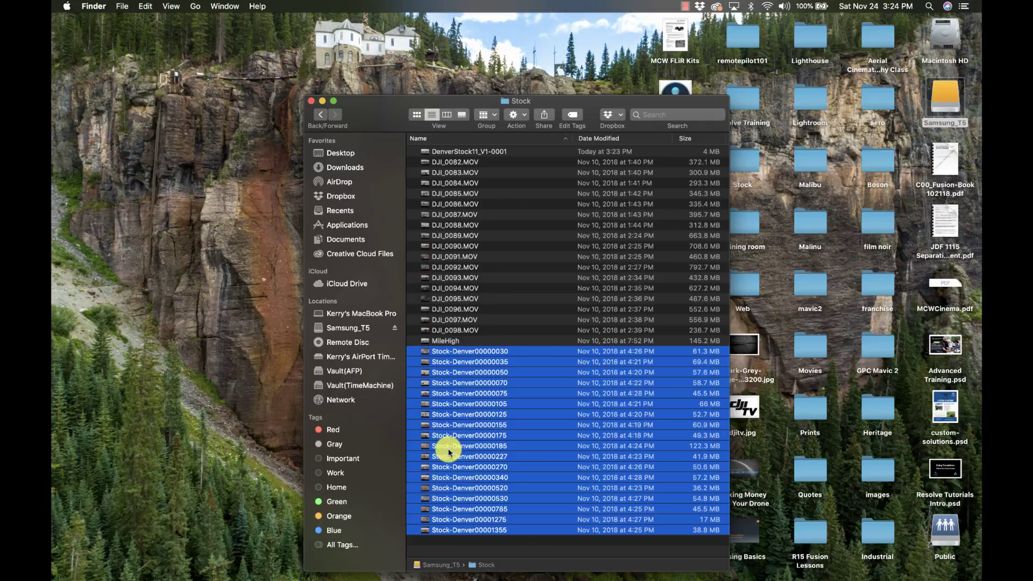
{"action": "mouse_move", "coordinate": [86, 572]}
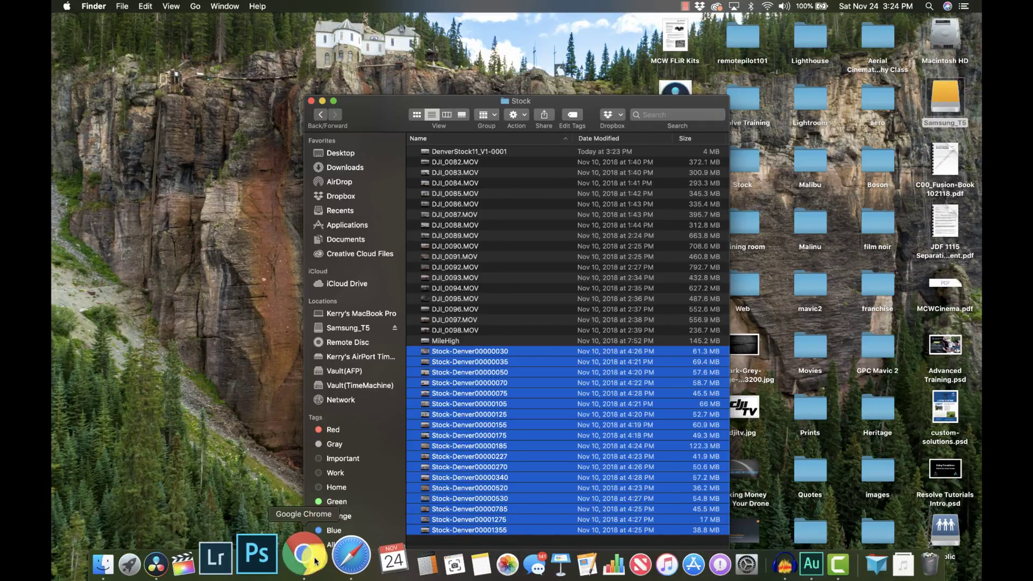
Scroll through the BlackBox dashboard of contributors' stock clip previews in Chrome
{"action": "scroll", "coordinate": [241, 296], "scroll_direction": "down", "scroll_amount": 1}
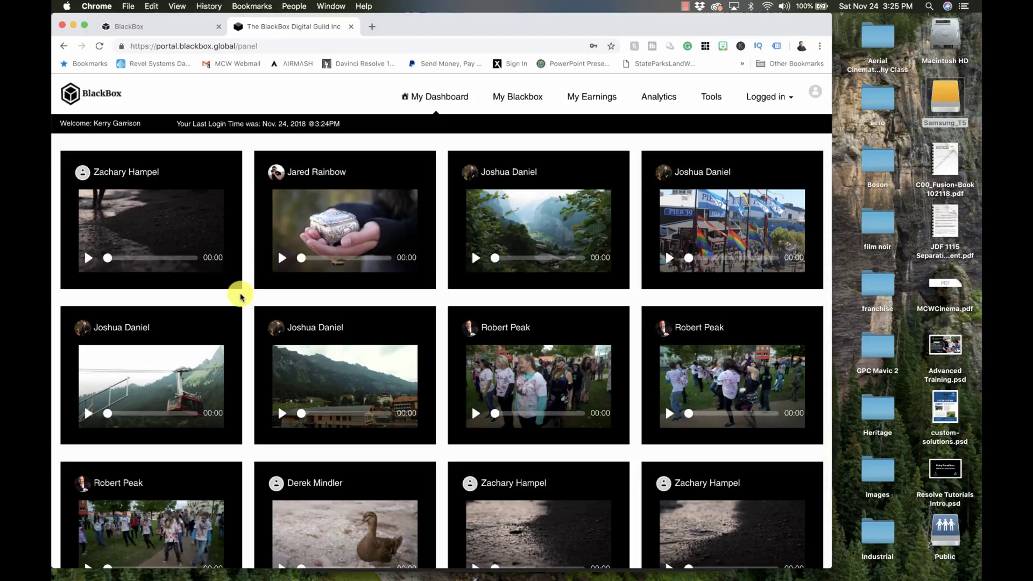